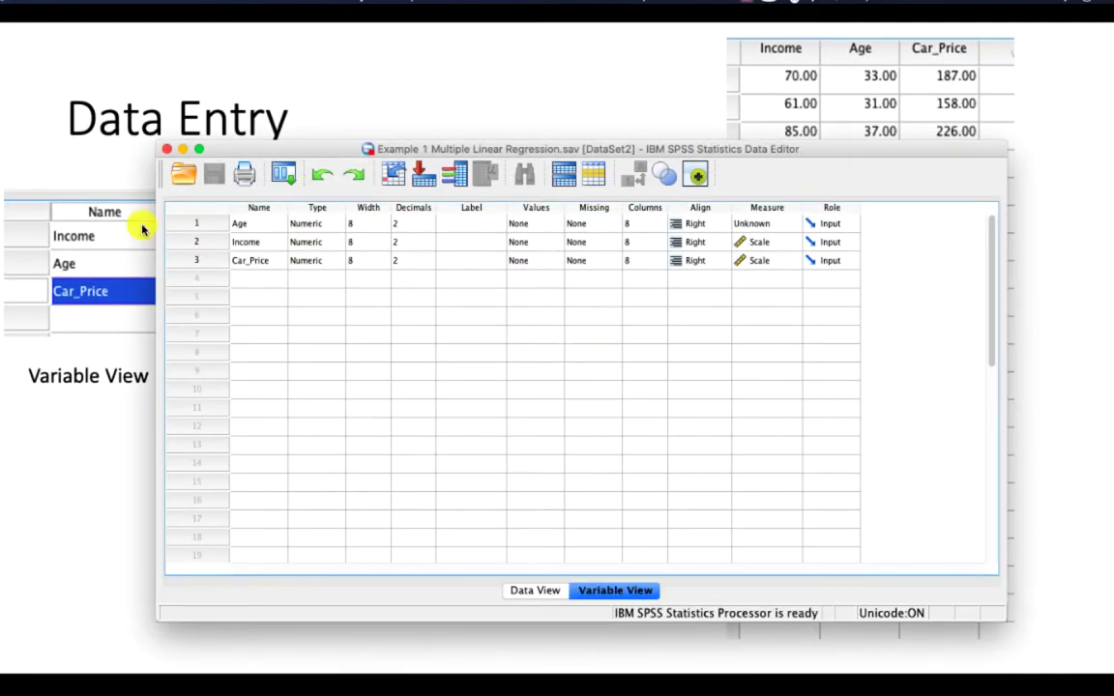
Step: Switch to Data View and choose a Matrix Scatter chart from the legacy Scatter/Dot dialogs
left_click(541, 591)
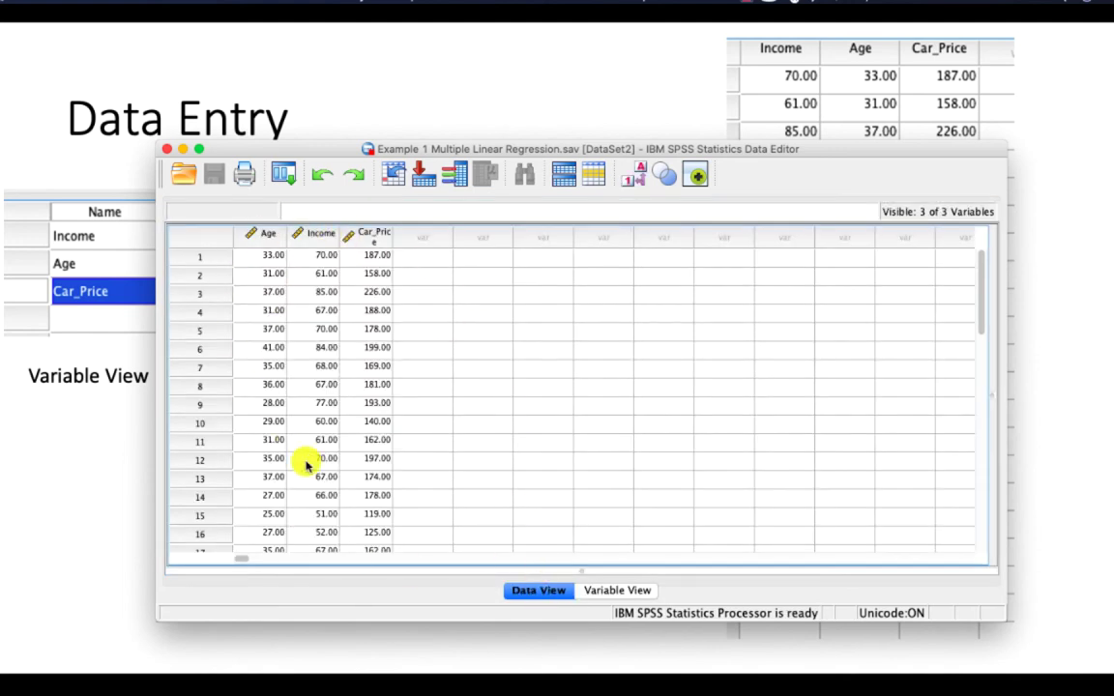
scroll(331, 349, "down", 5)
scroll(331, 348, "up", 5)
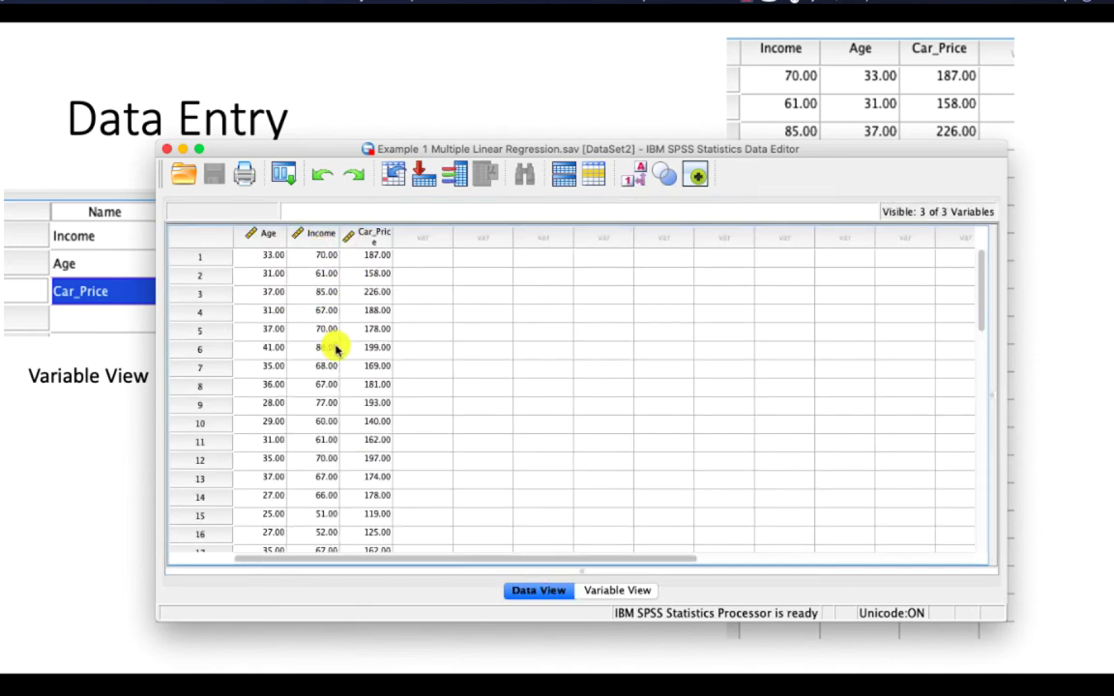
left_click(363, 5)
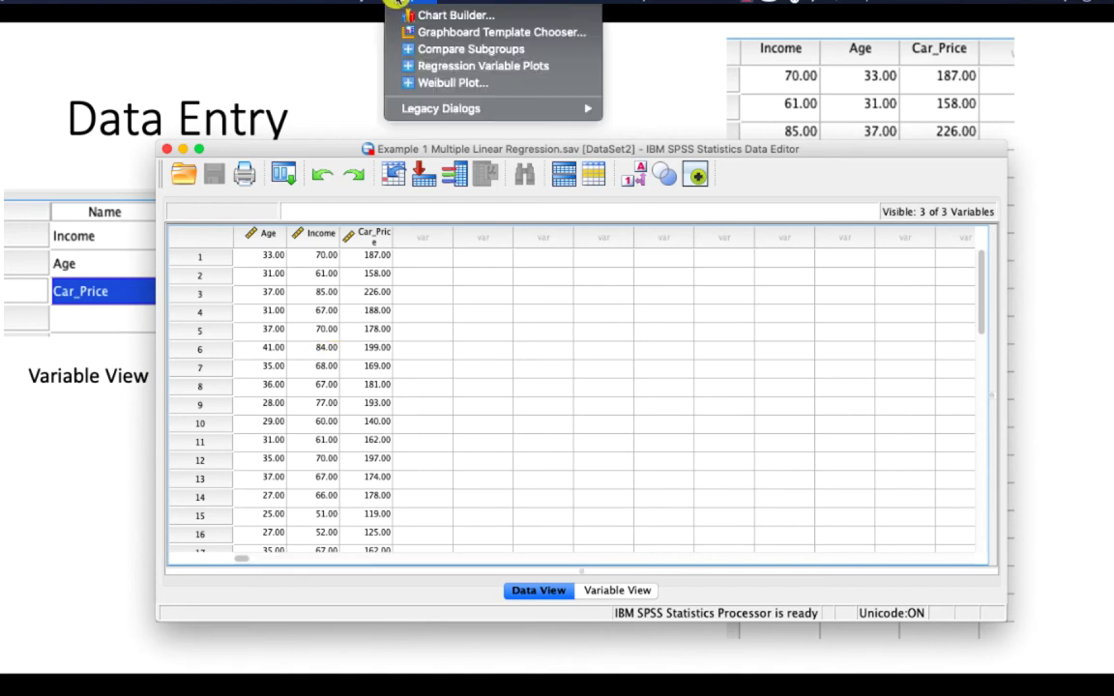
left_click(442, 109)
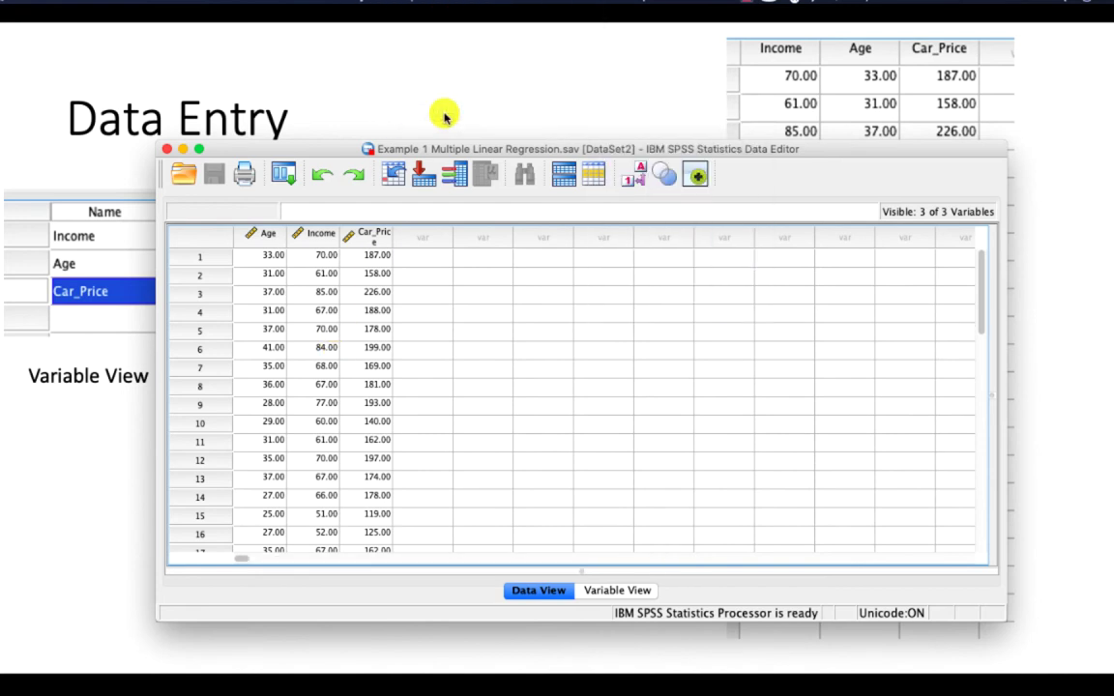
left_click(415, 5)
mouse_move(447, 107)
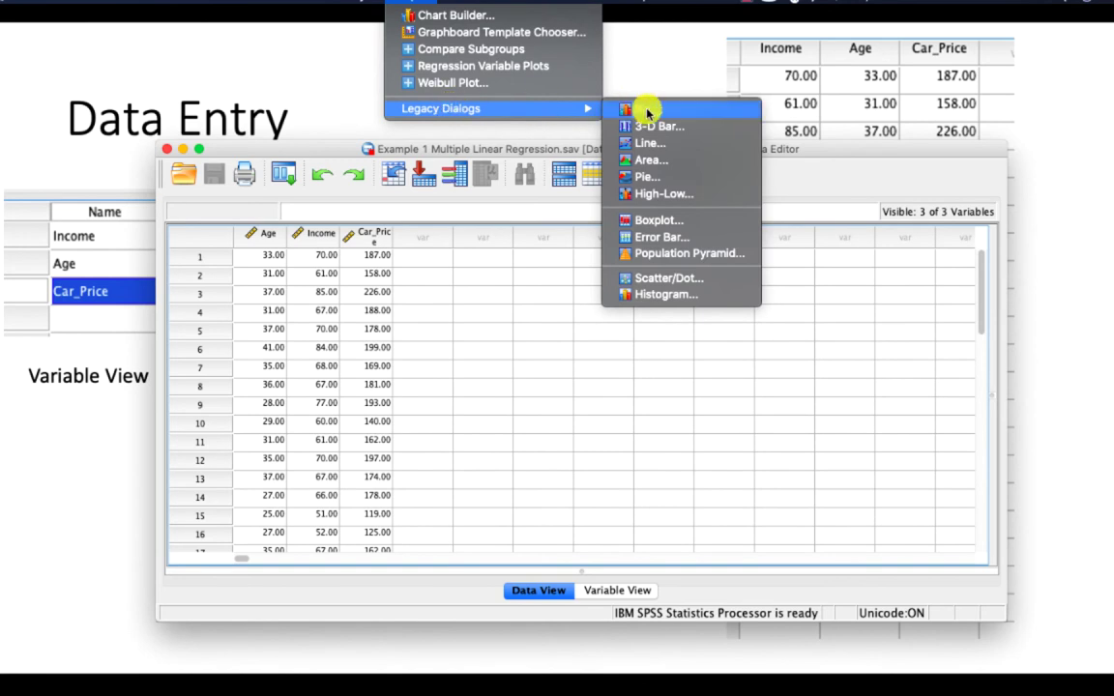
left_click(679, 282)
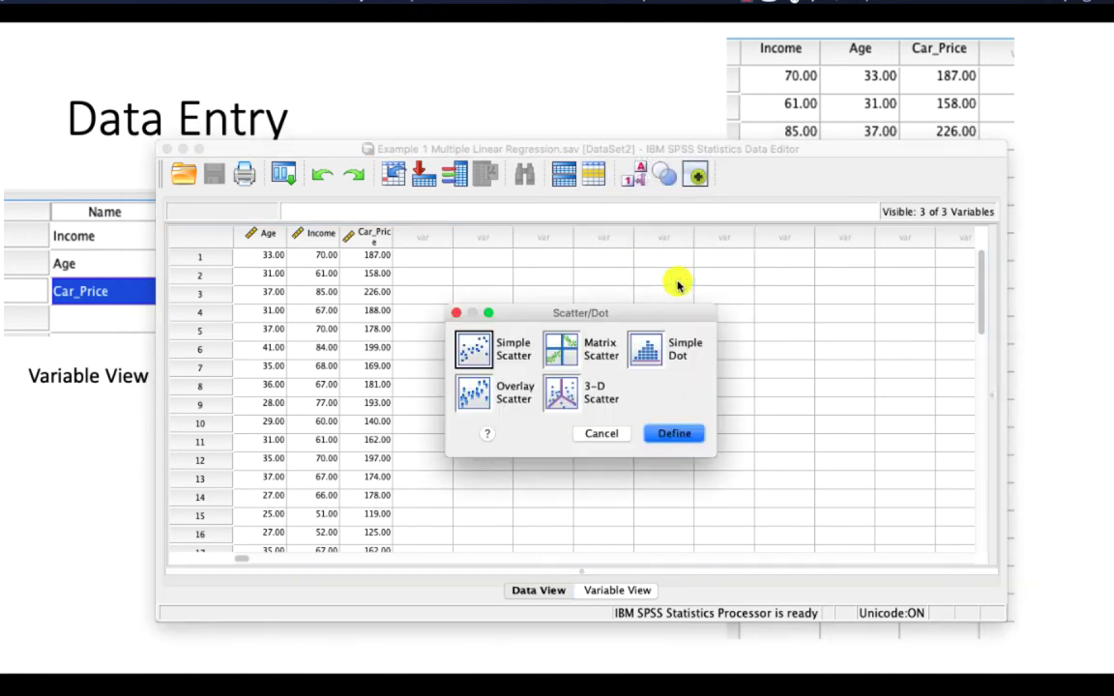
left_click(563, 358)
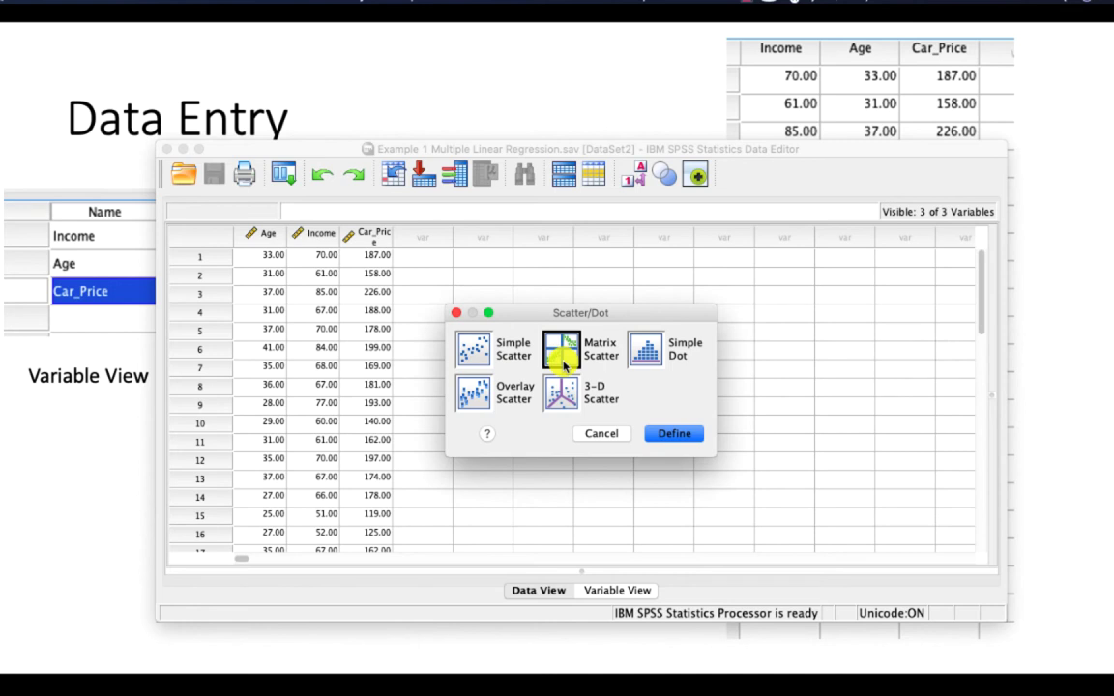
left_click(673, 432)
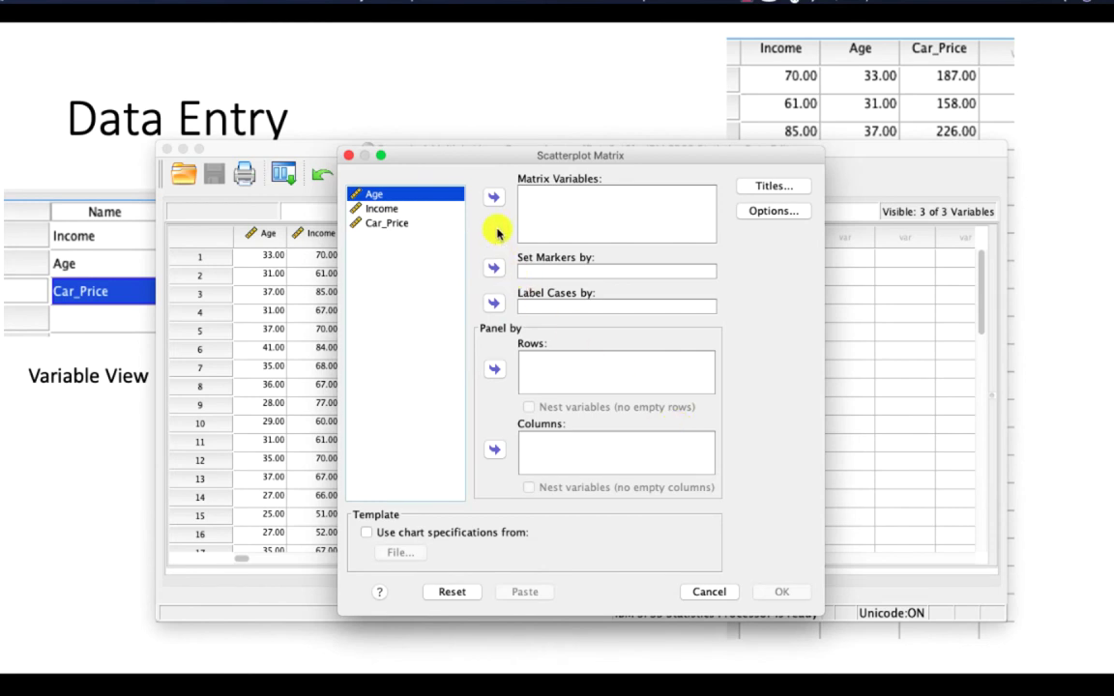
Step: Add Age, Income and Car_Price as matrix variables and create the scatterplot matrix
left_click(398, 208, "shift")
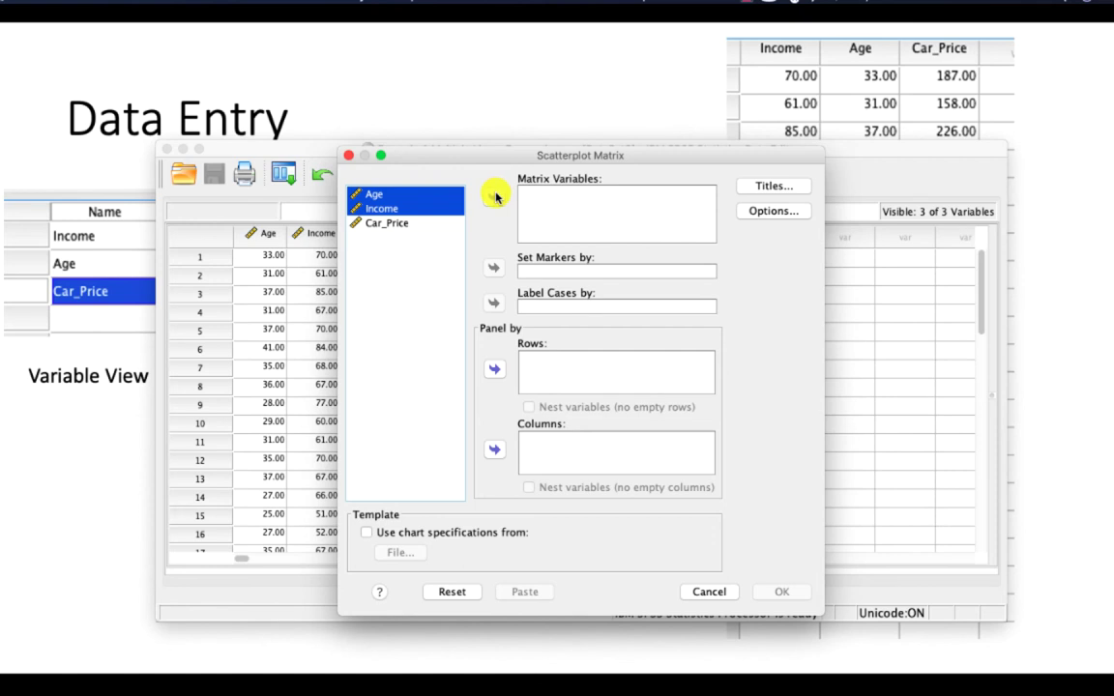
left_click(495, 197)
left_click(406, 193)
left_click(490, 197)
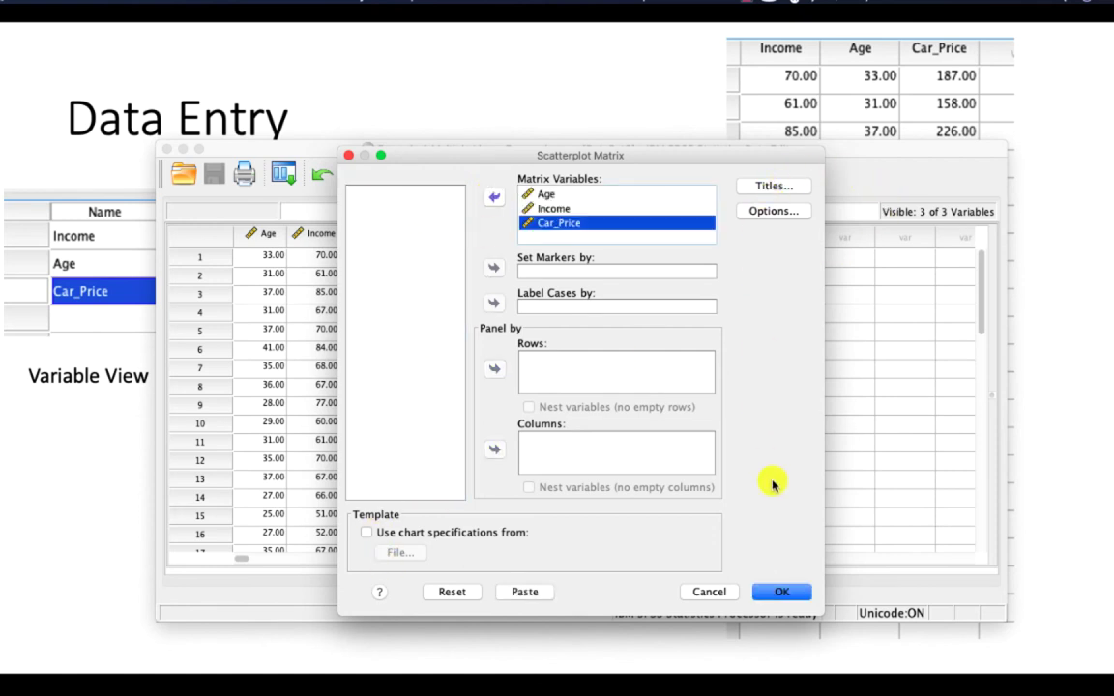
left_click(771, 589)
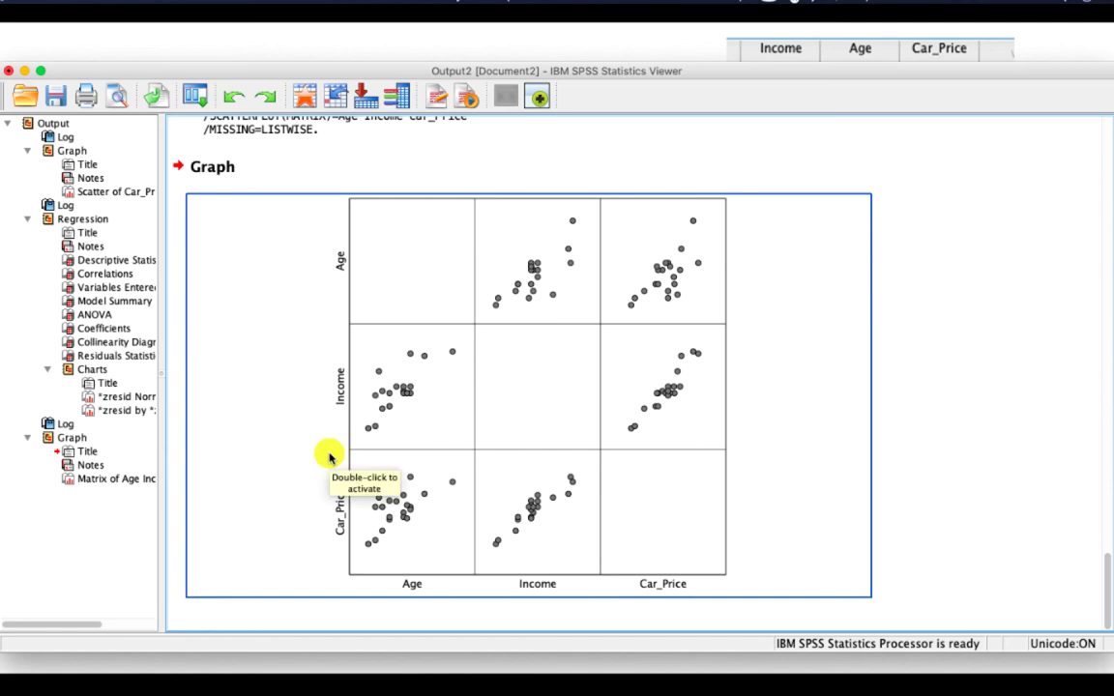
Step: After reviewing the scatterplot matrix, open the Analyze menu
left_click(453, 3)
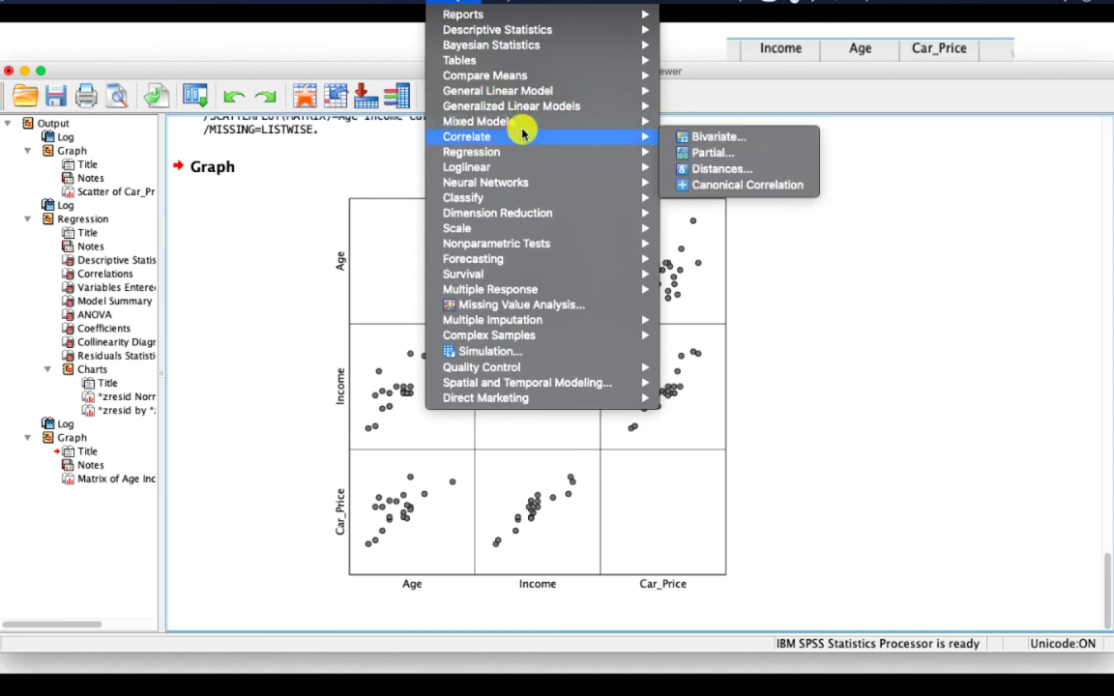
Step: Start a linear regression with Car_Price as dependent and Age and Income as independents
mouse_move(518, 259)
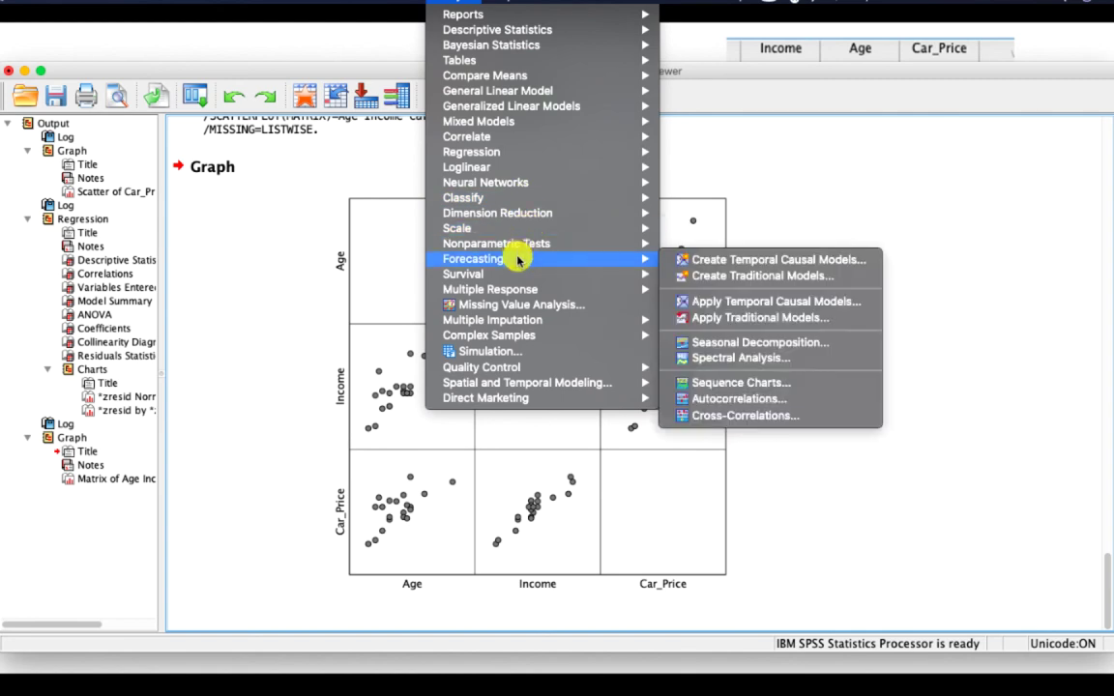
mouse_move(619, 152)
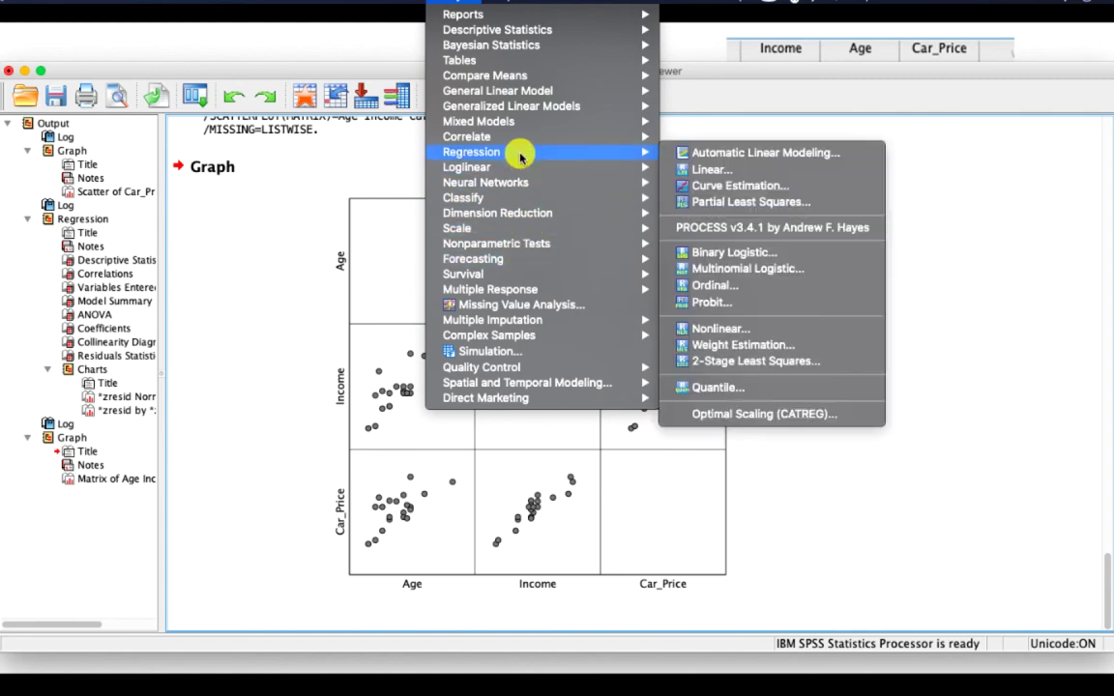
left_click(748, 171)
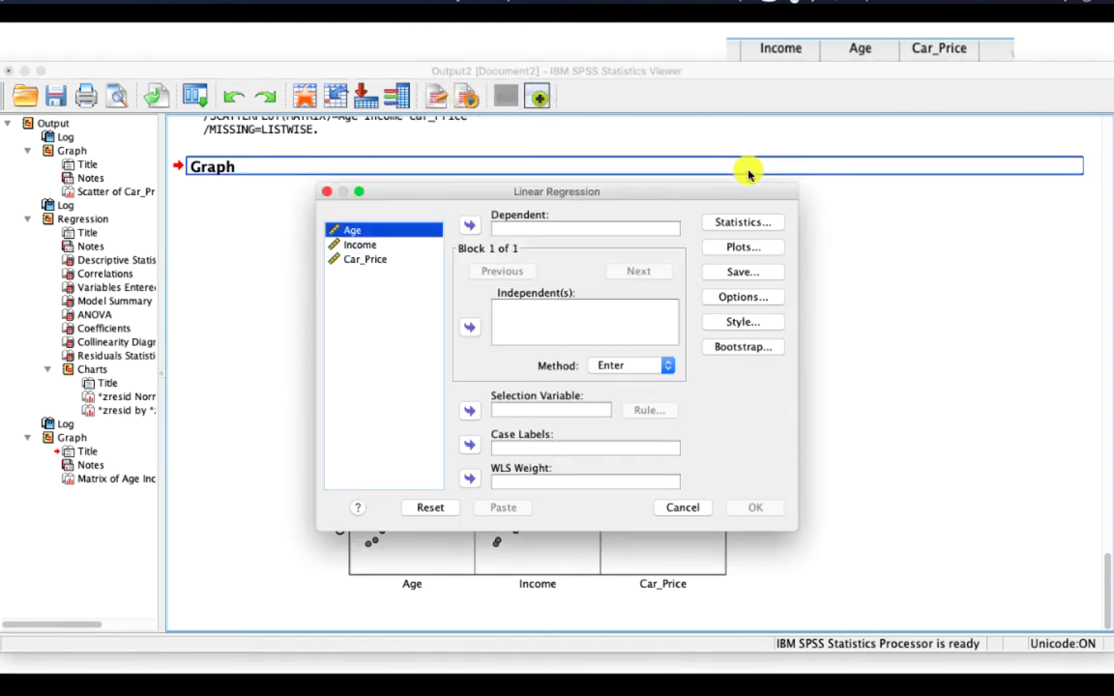
left_click(372, 259)
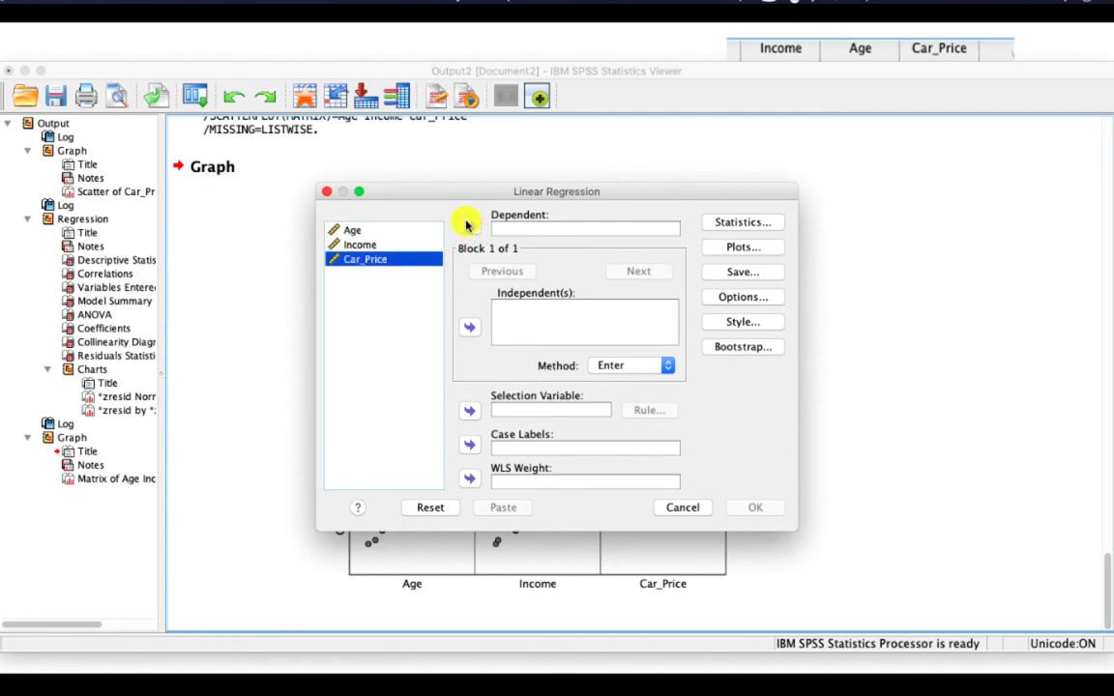
left_click(469, 227)
left_click(352, 230)
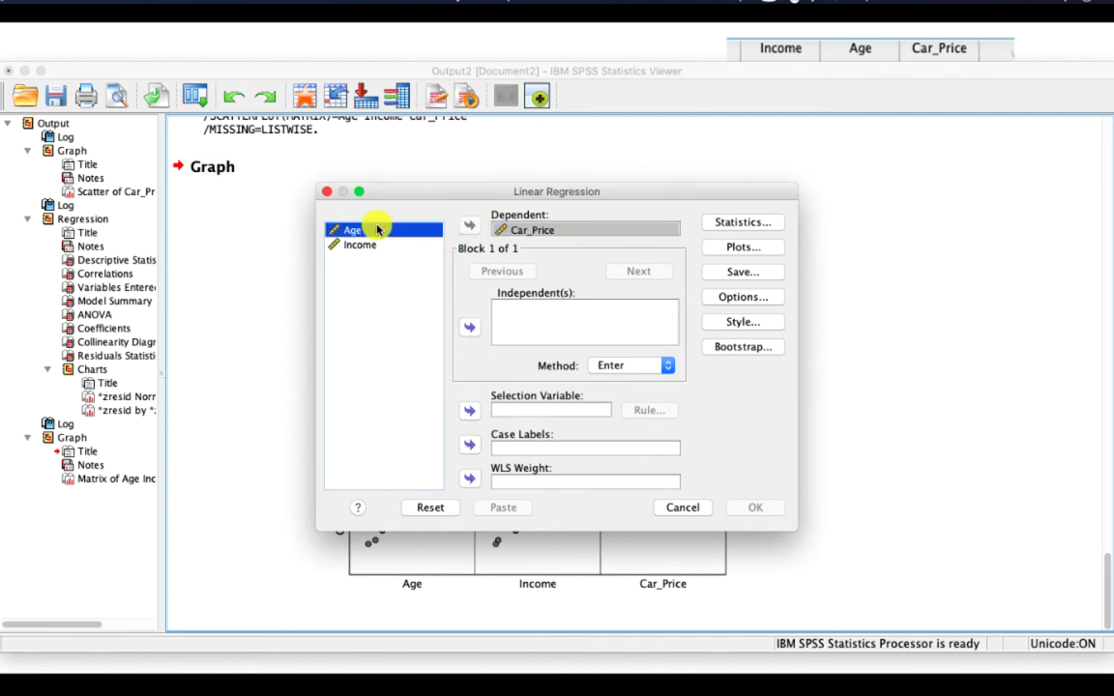
left_click(360, 244, "shift")
left_click(468, 326)
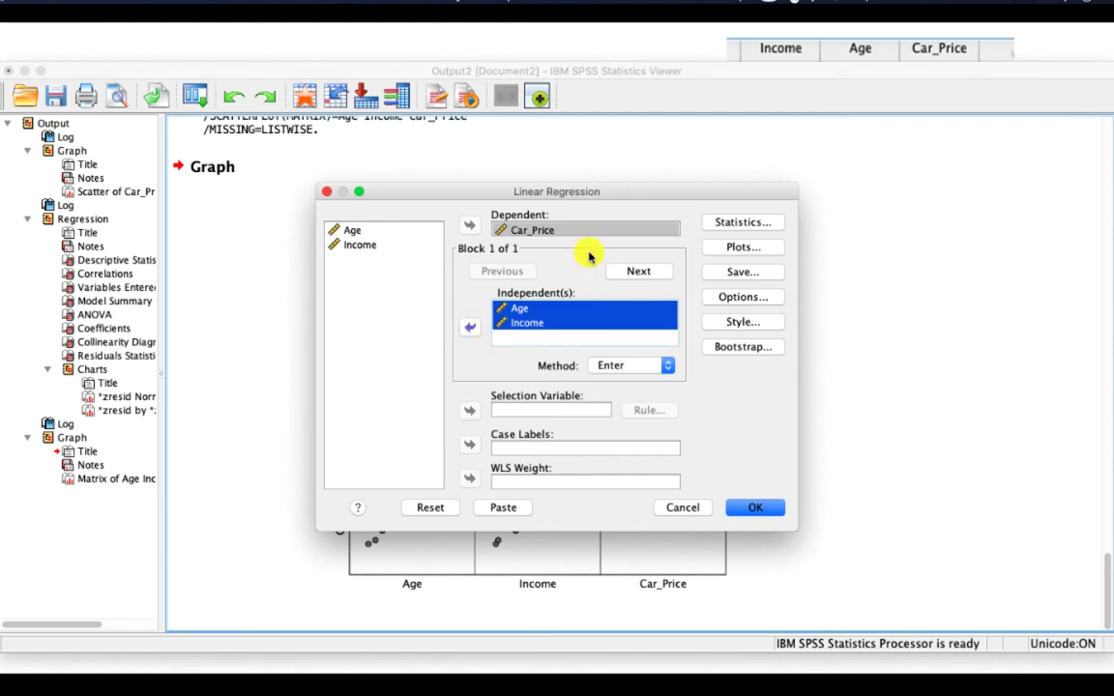
left_click(743, 222)
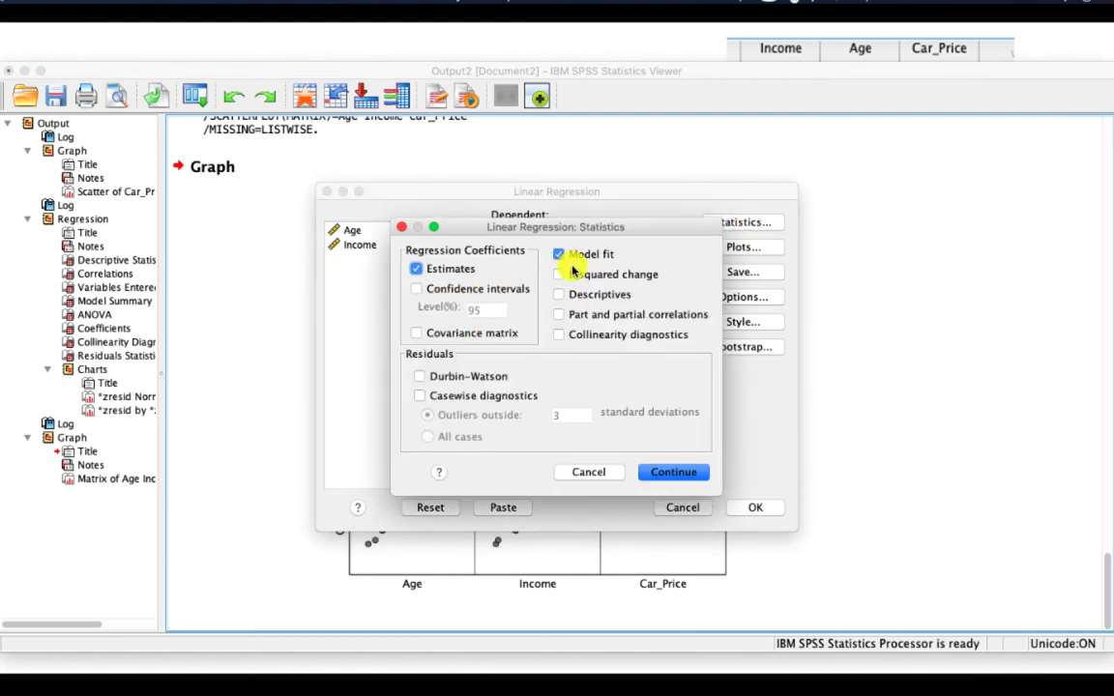
Step: Request R squared change, descriptives, part/partial correlations, collinearity diagnostics, Durbin-Watson and casewise diagnostics
left_click(561, 275)
left_click(570, 294)
left_click(580, 315)
left_click(570, 335)
left_click(472, 376)
left_click(498, 396)
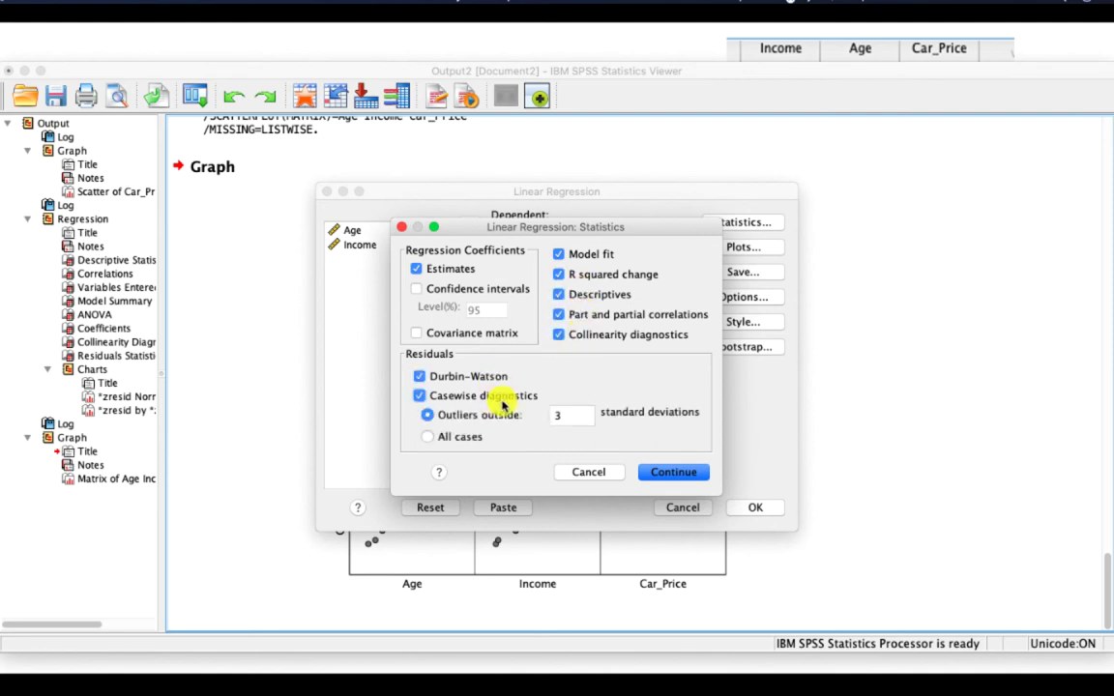
left_click(673, 472)
Step: Plot *ZRESID (Y) against *ZPRED (X) and add a normal probability plot of residuals
left_click(743, 247)
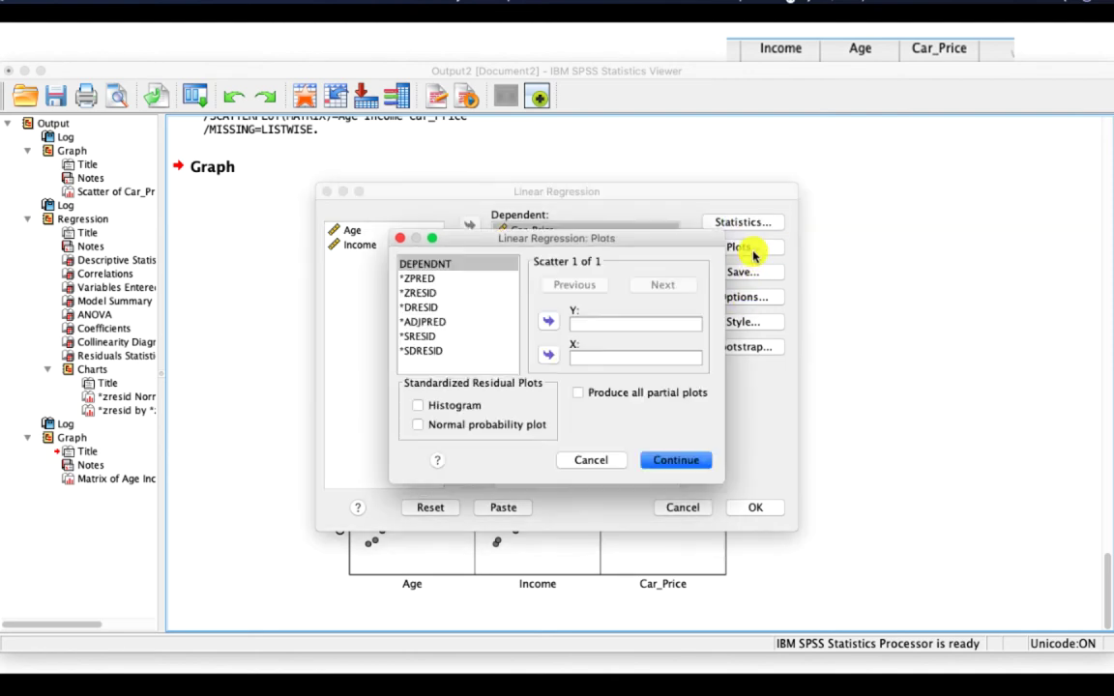
left_click(469, 293)
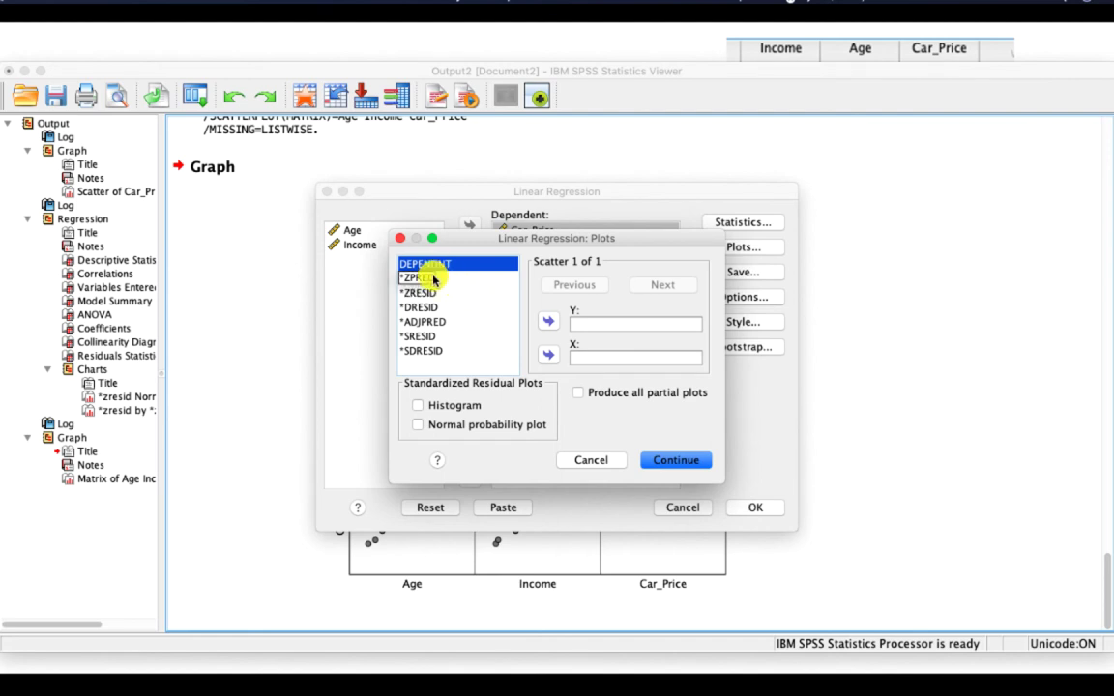
left_click(437, 279)
left_click(548, 355)
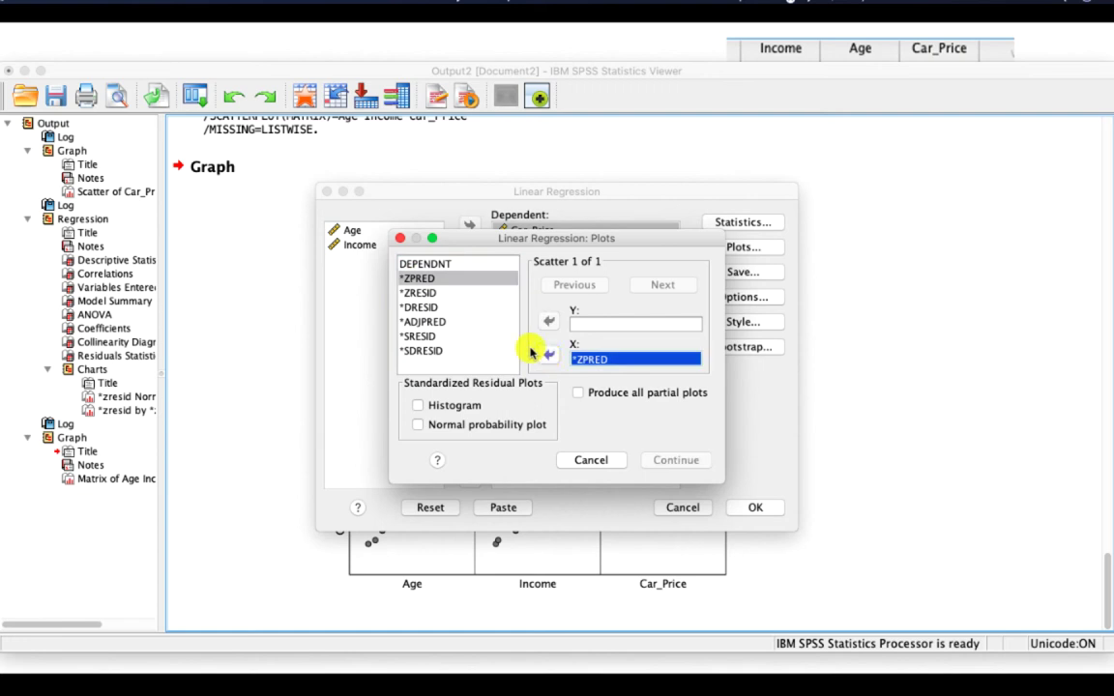
left_click(427, 292)
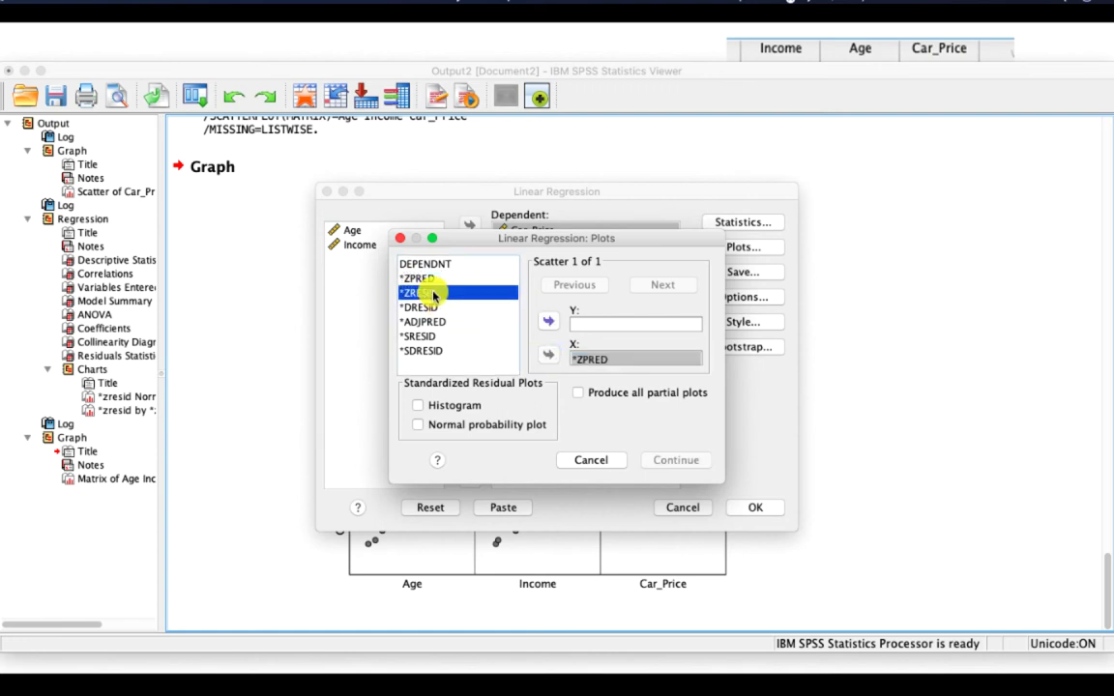
left_click(549, 326)
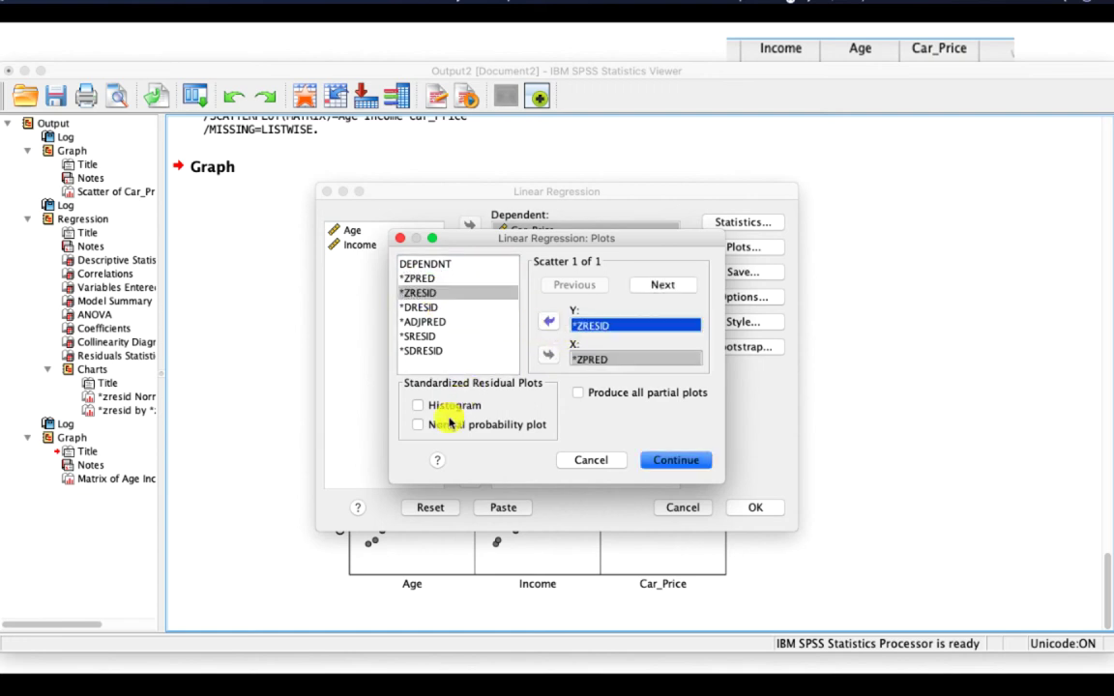
left_click(417, 425)
left_click(676, 460)
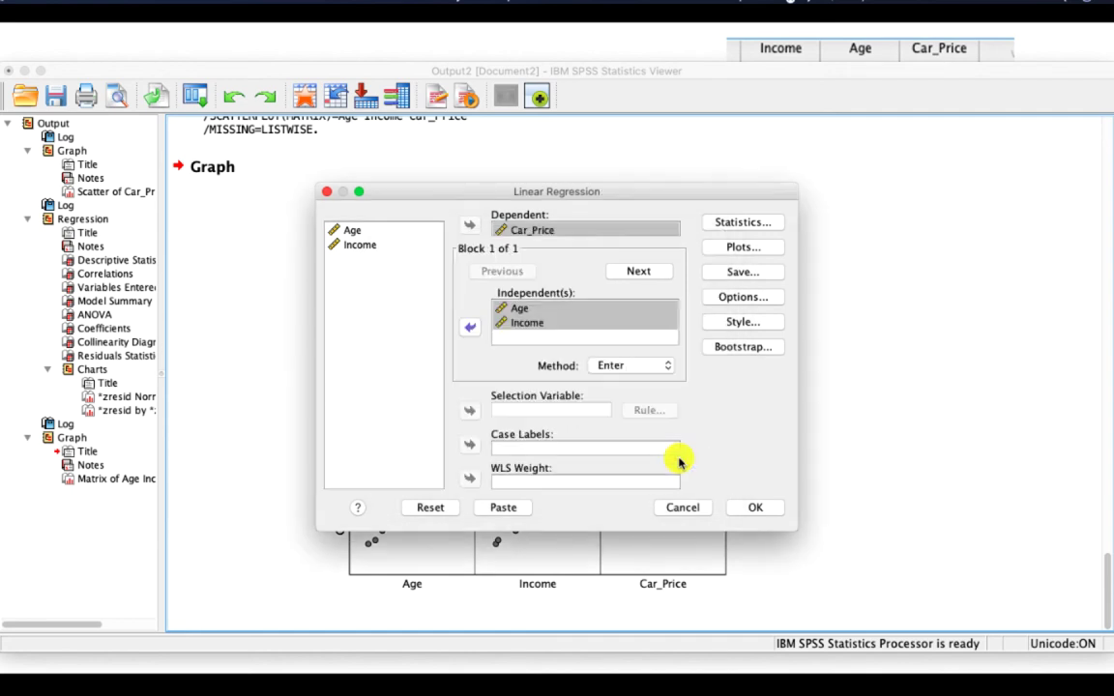
Step: Save Mahalanobis distances and standardized residuals, keep default options, and run the regression
left_click(758, 274)
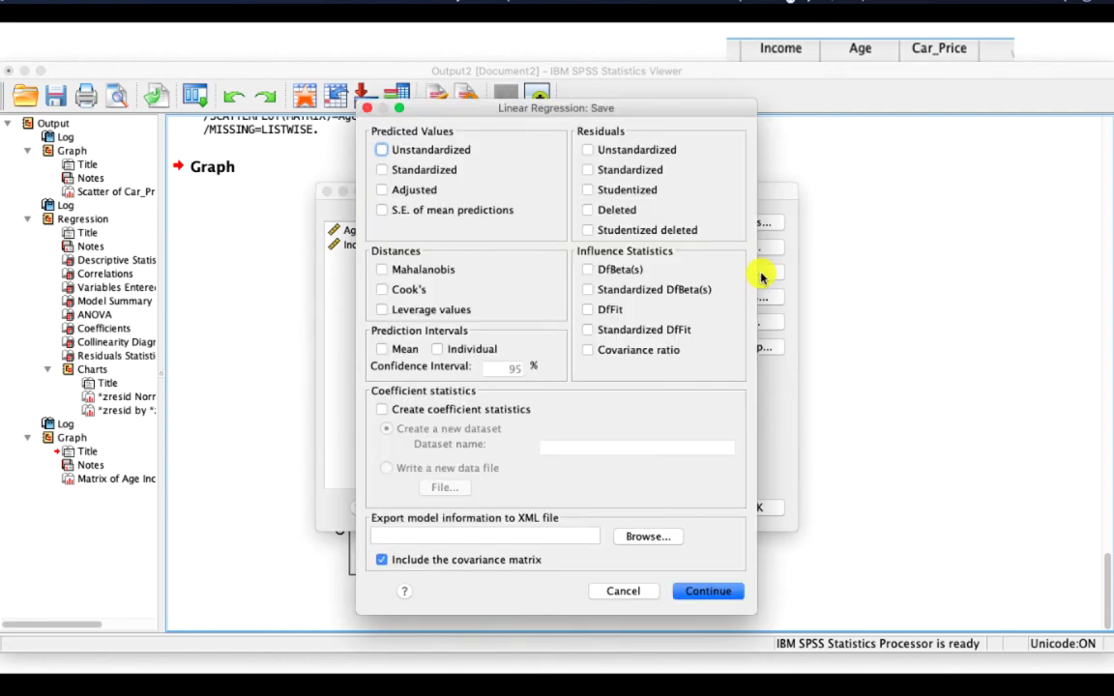
left_click(440, 268)
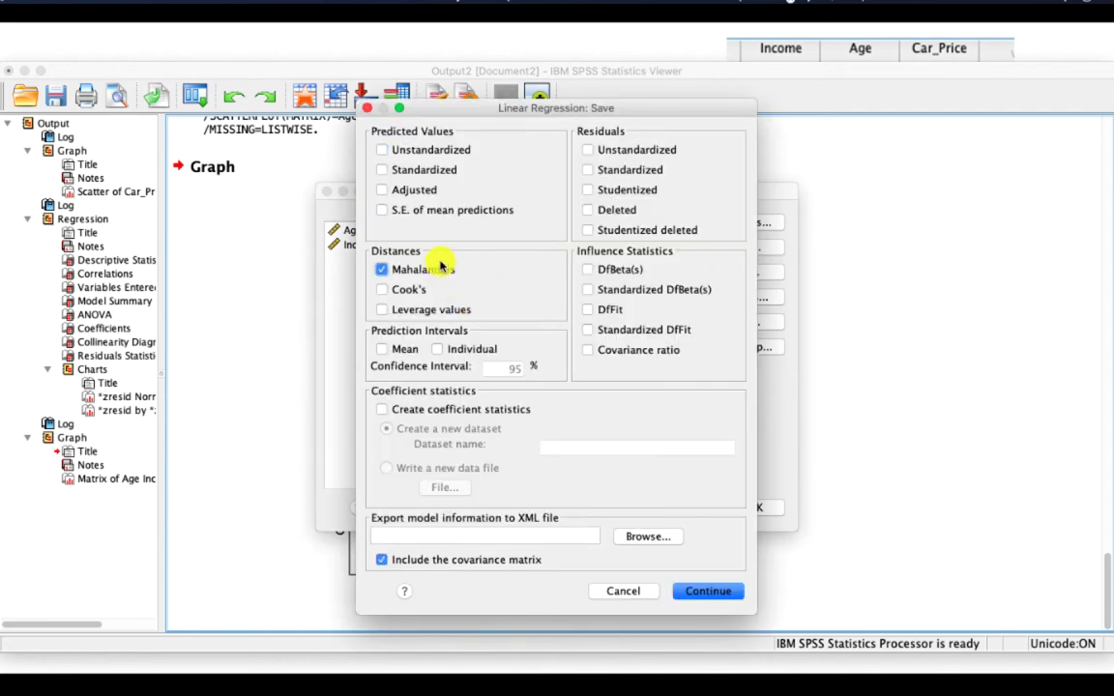
left_click(626, 171)
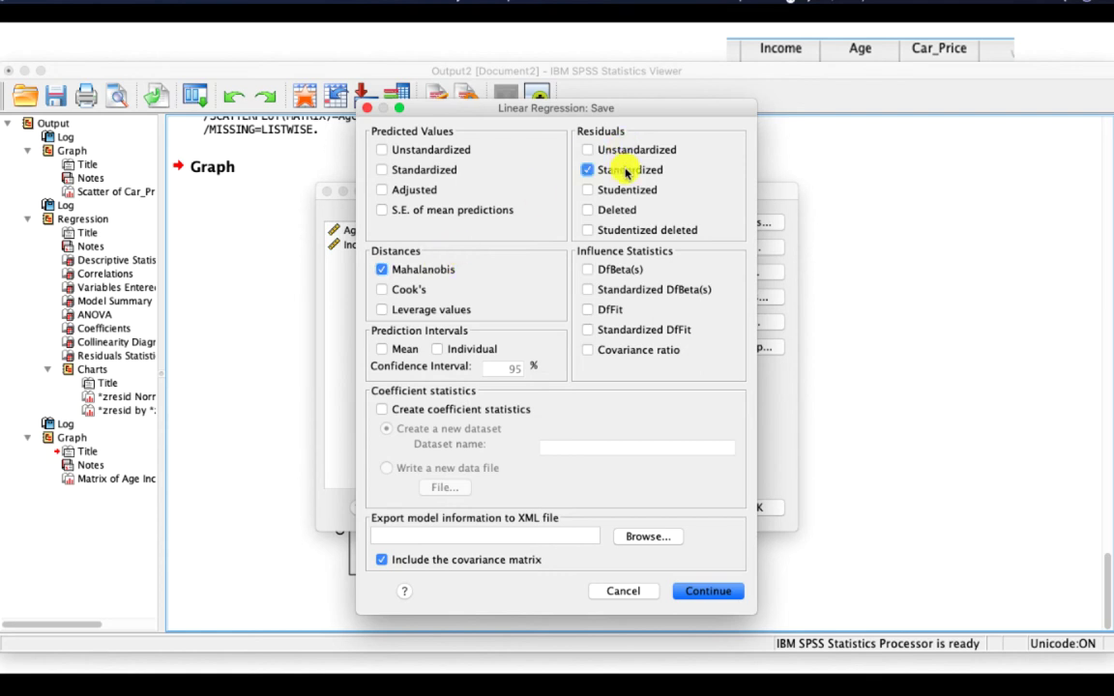
left_click(695, 591)
left_click(739, 296)
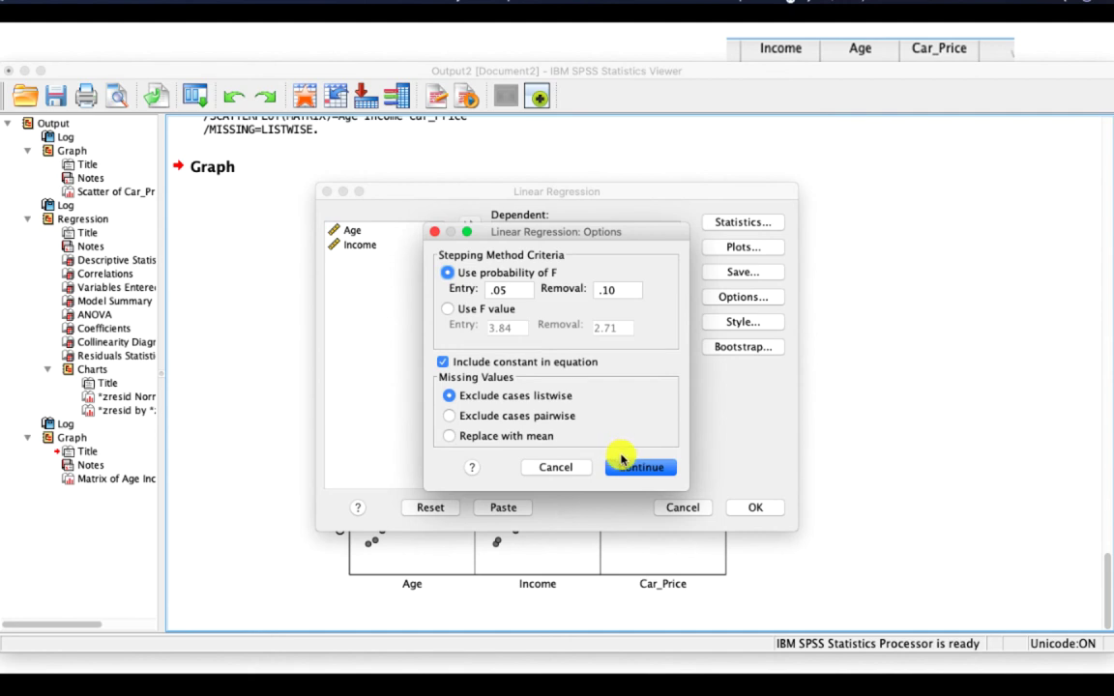
left_click(624, 464)
left_click(755, 508)
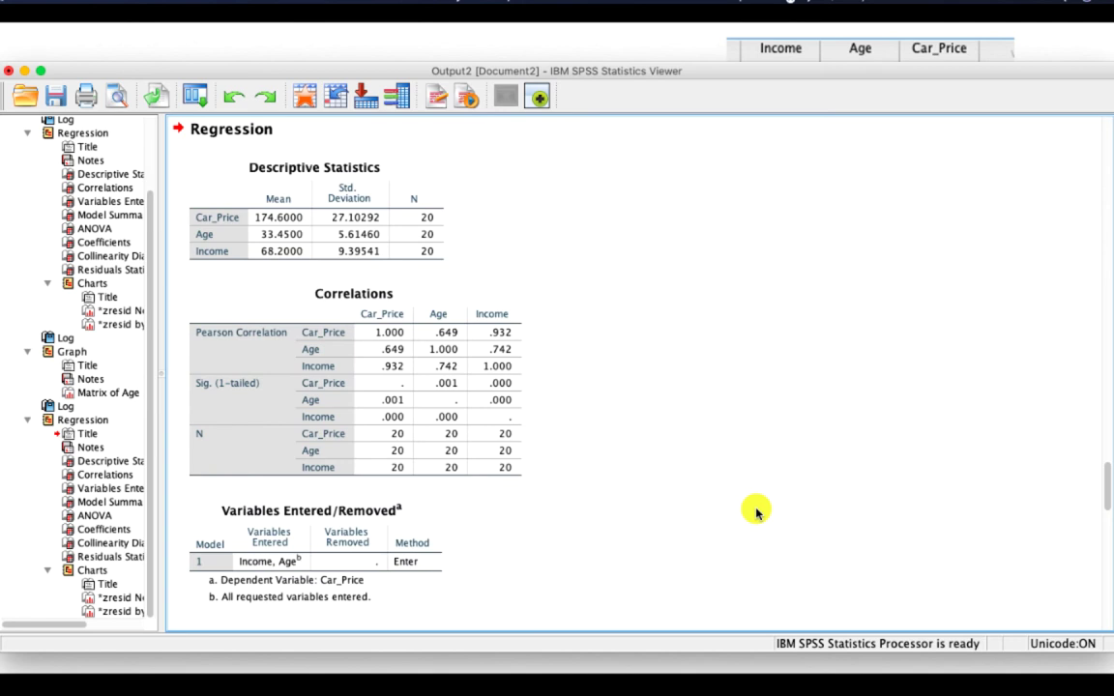
Step: Inspect the Descriptive Statistics and Correlations tables, then scroll to the Model Summary and ANOVA tables
left_click(385, 216)
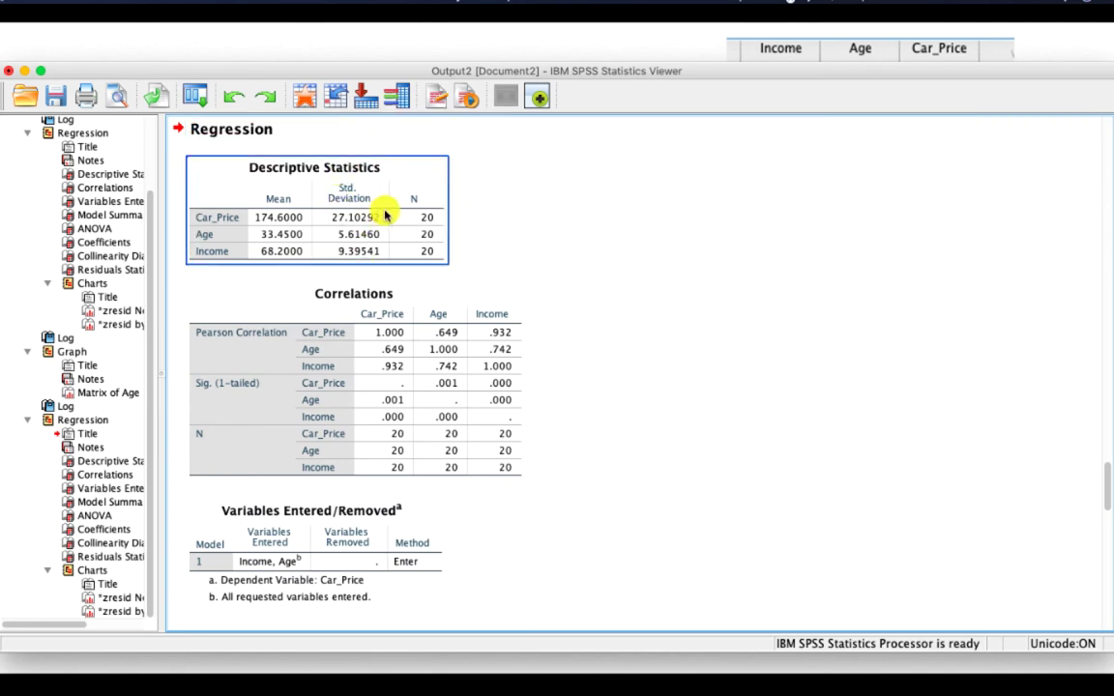
left_click(293, 323)
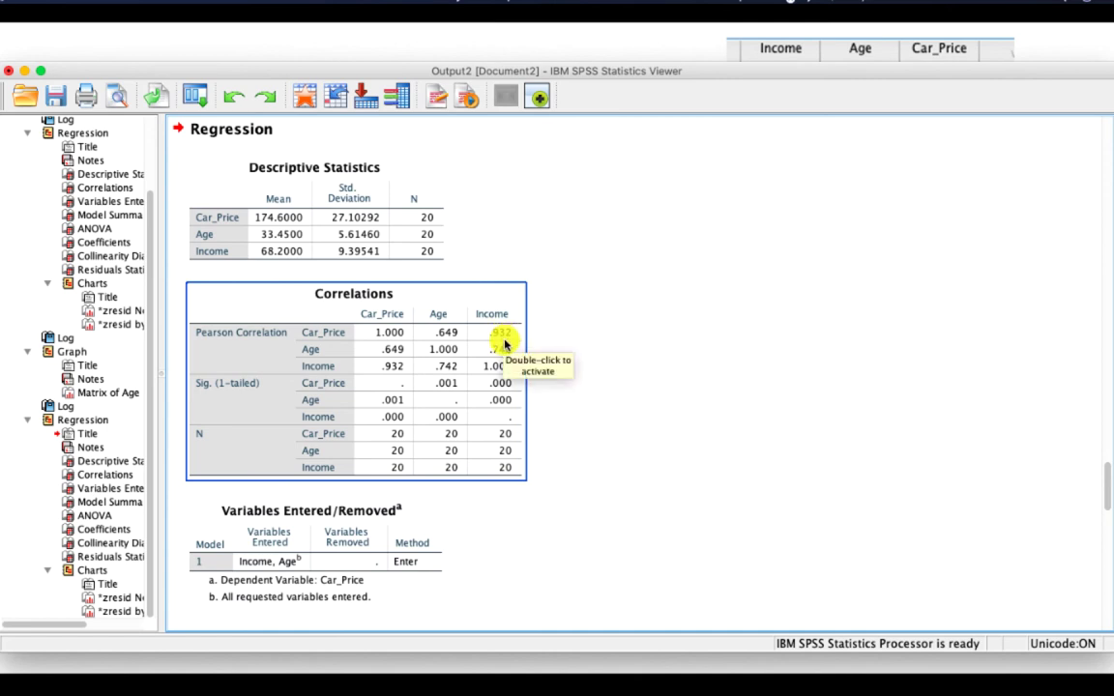
left_click(571, 371)
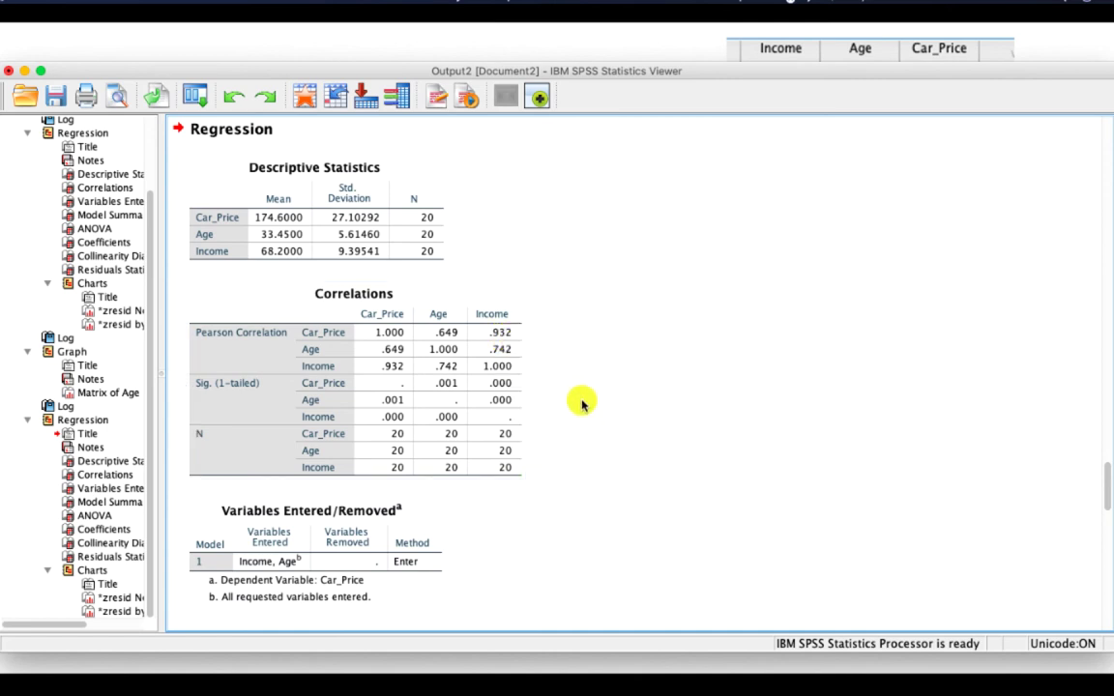
scroll(575, 387, "down", 6)
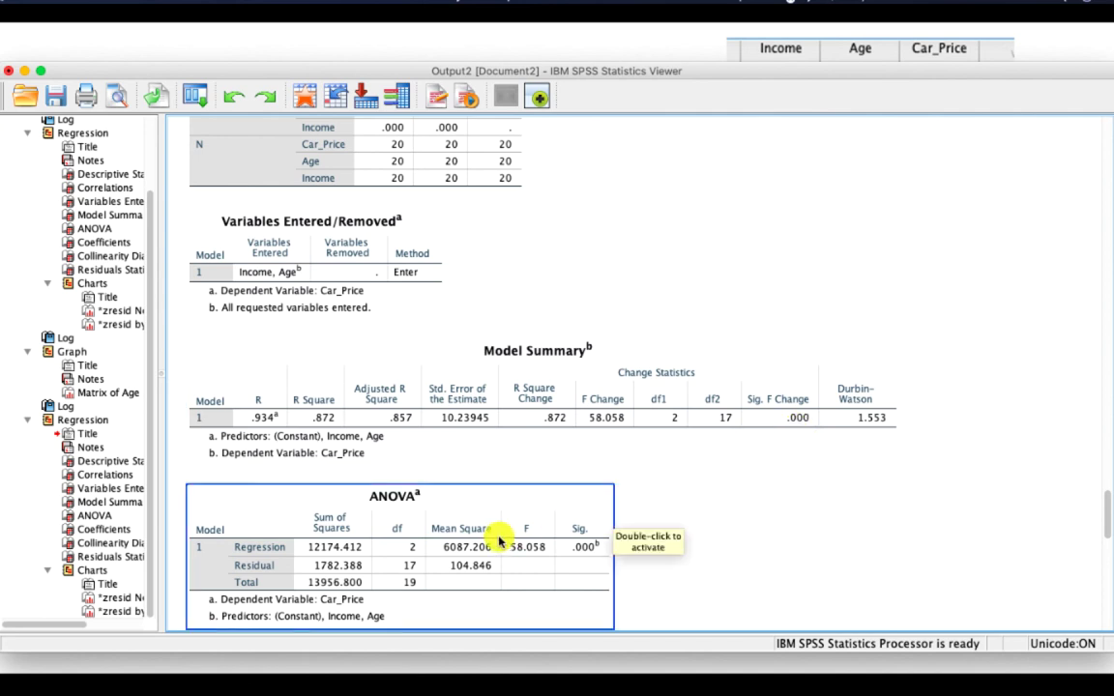
scroll(497, 532, "down", 3)
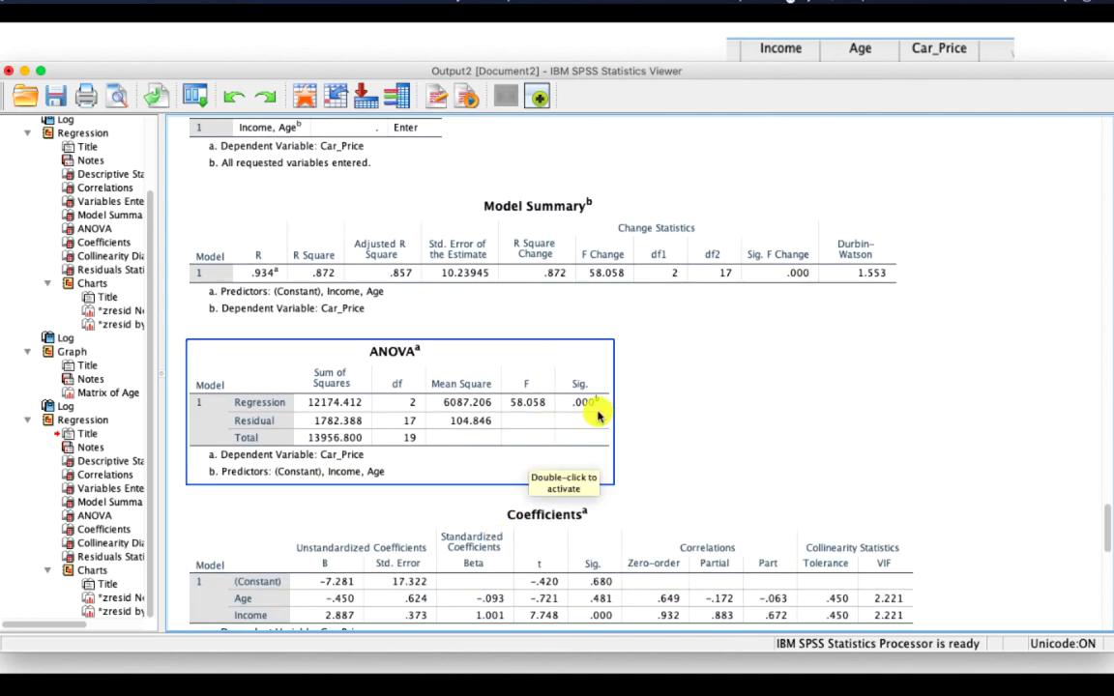
Step: Scroll past the Coefficients and Residuals Statistics tables to the Normal P-P plot of standardized residuals
scroll(598, 414, "down", 5)
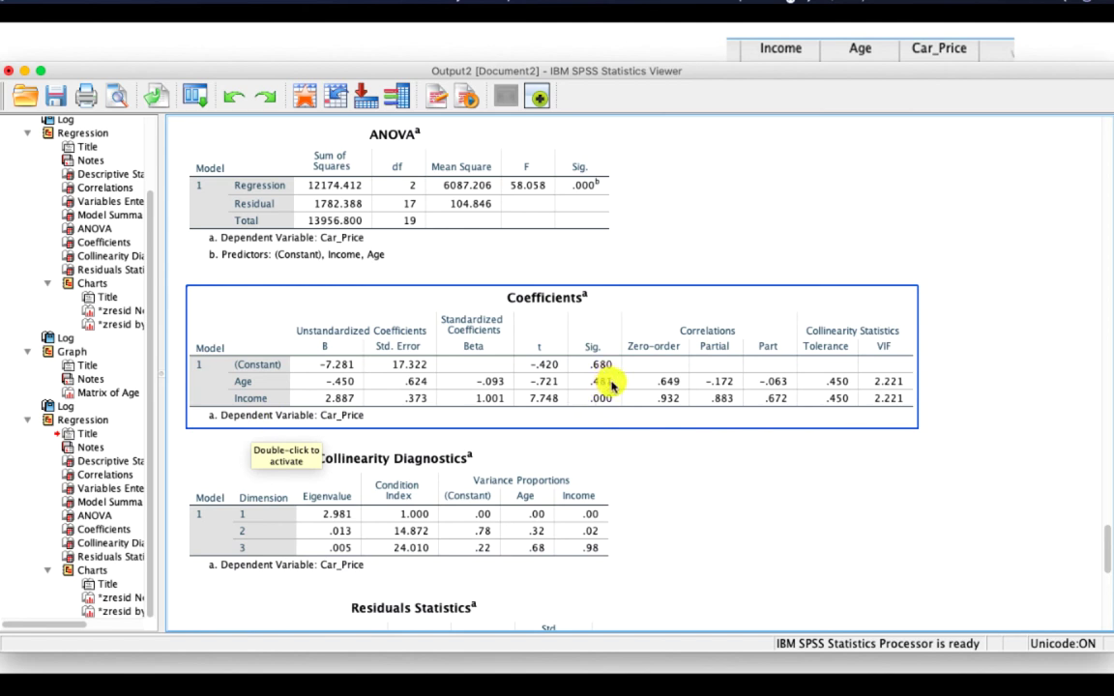
scroll(672, 467, "down", 10)
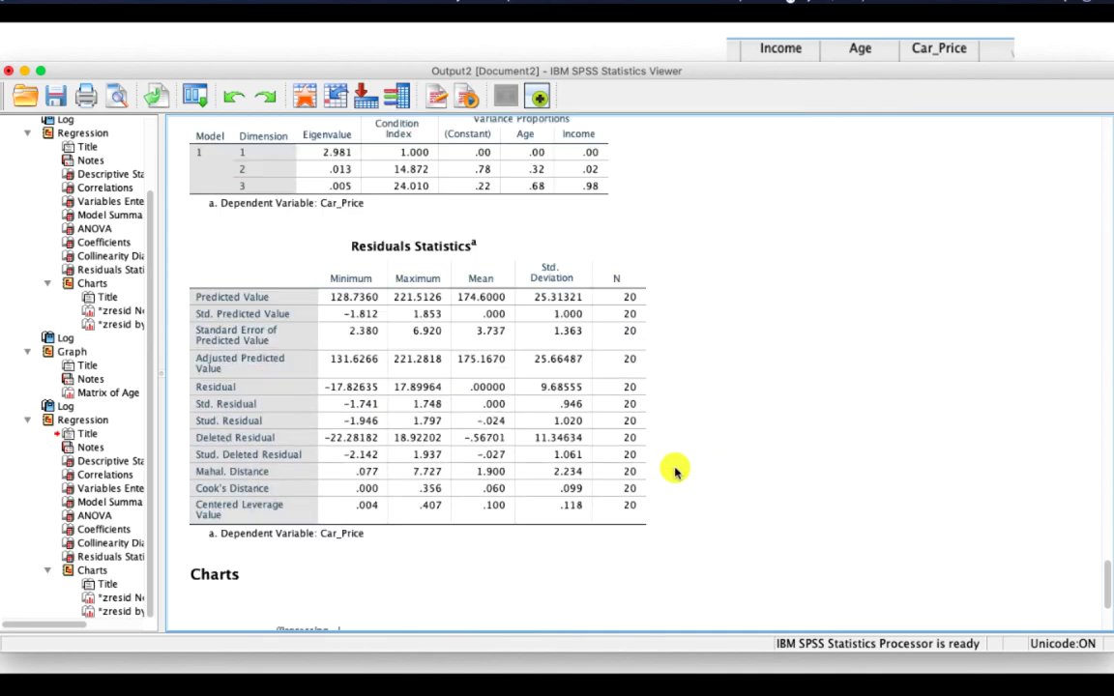
scroll(674, 471, "down", 2)
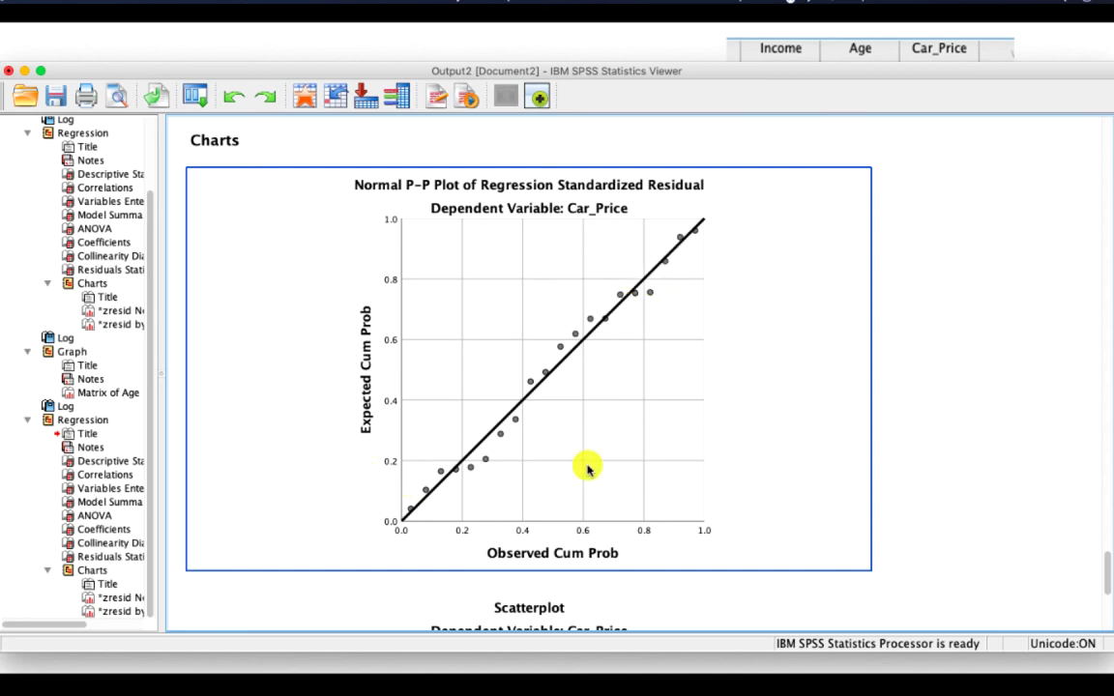
Step: Check the residual-versus-predicted scatterplot, then go back and select the Coefficients table
scroll(589, 464, "down", 10)
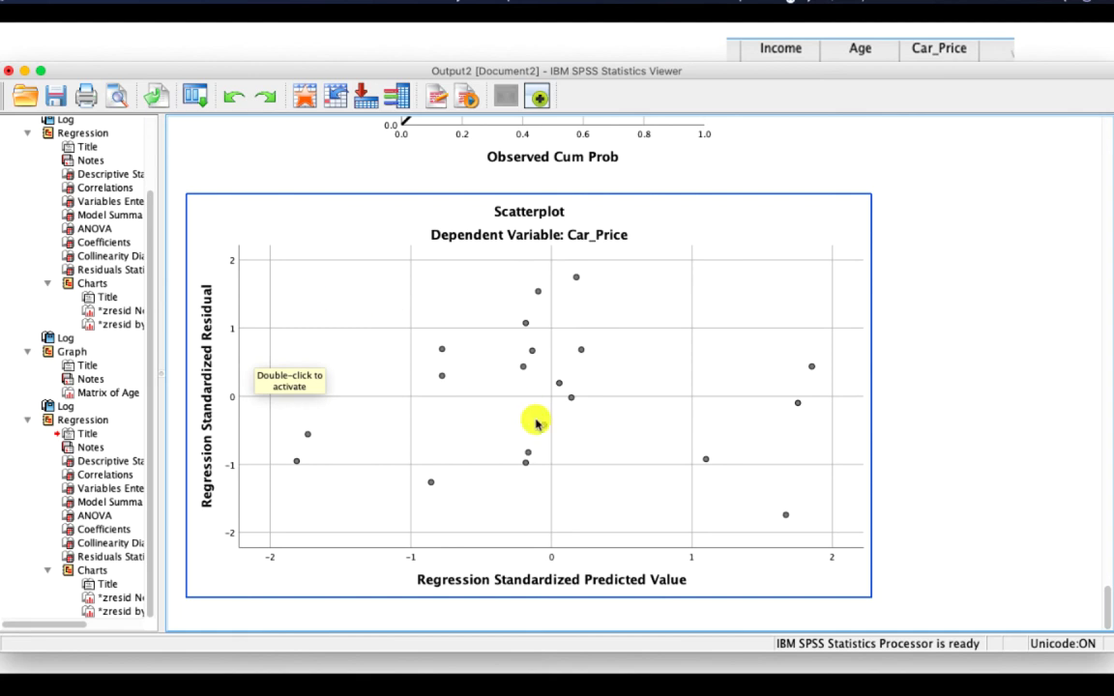
scroll(535, 422, "up", 3)
scroll(537, 422, "down", 2)
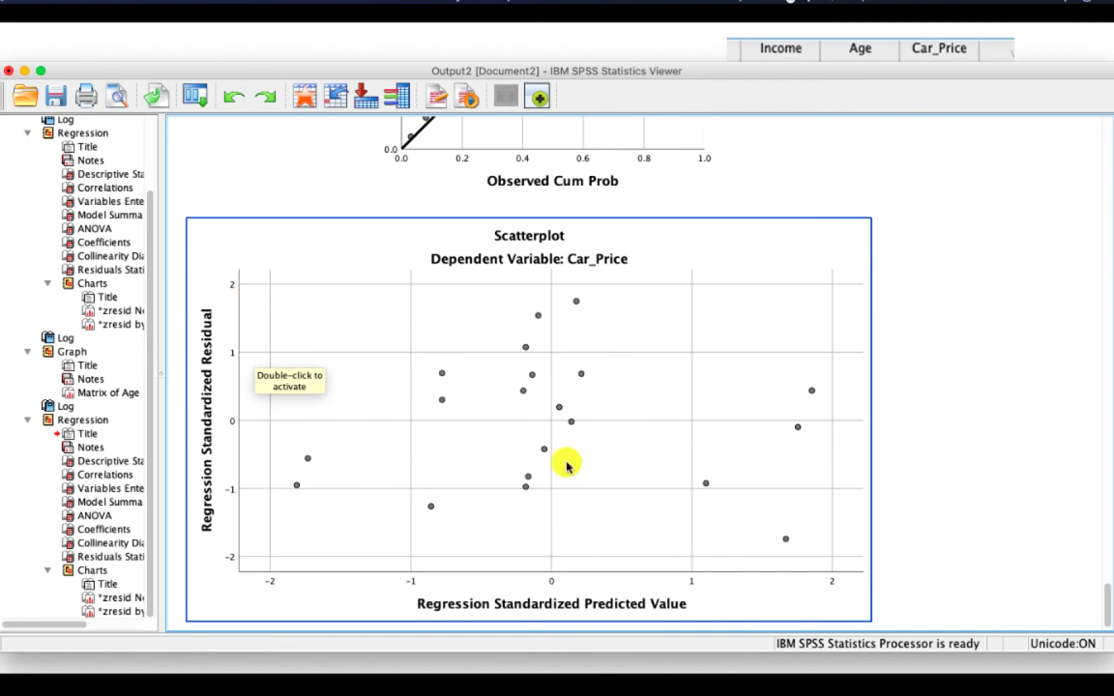
scroll(677, 455, "up", 8)
scroll(692, 467, "up", 17)
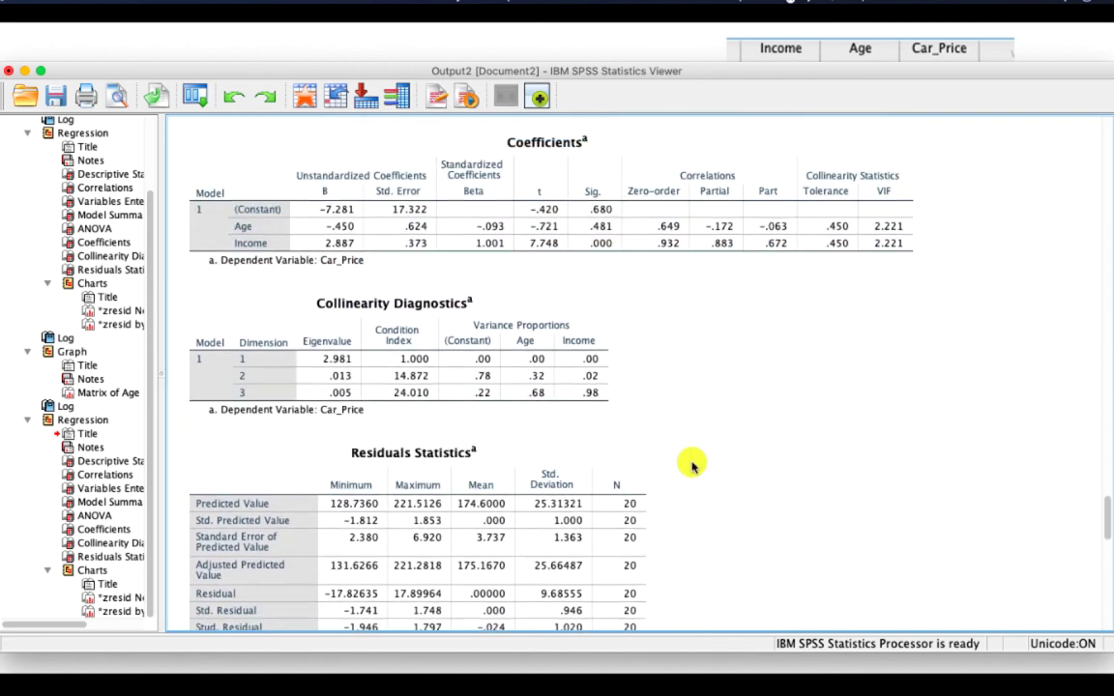
left_click(783, 266)
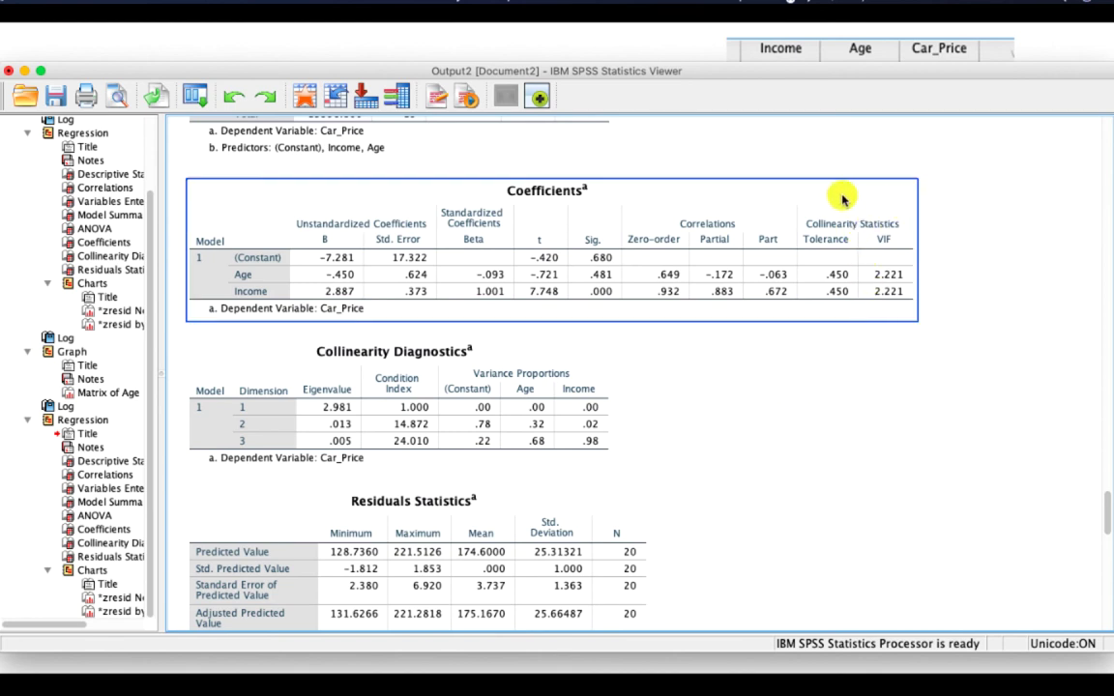